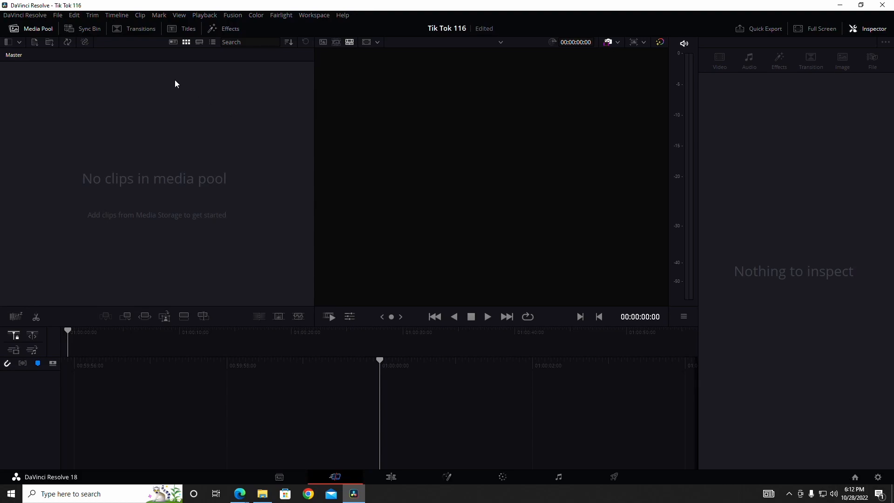
Set the project's custom timeline resolution to 1080 x 1920 in the master project settings
left_click(58, 16)
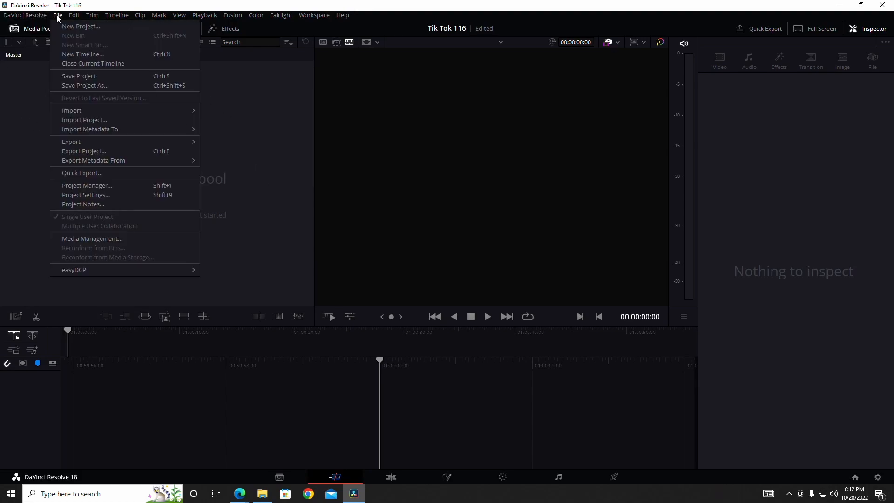
left_click(101, 195)
left_click_drag(448, 118, 435, 117)
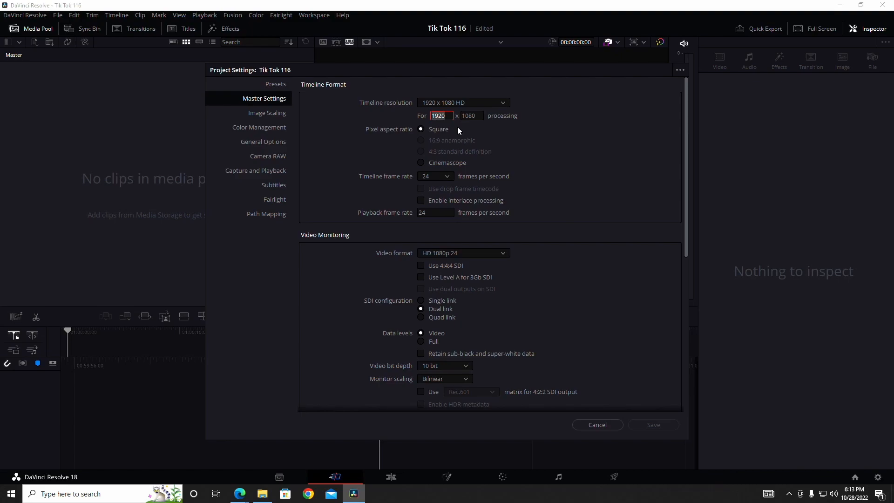
key("BackSpace")
Set the timeline frame rate to 60 frames per second and save the project settings
left_click(446, 176)
scroll(436, 277, "down", 2)
left_click(434, 280)
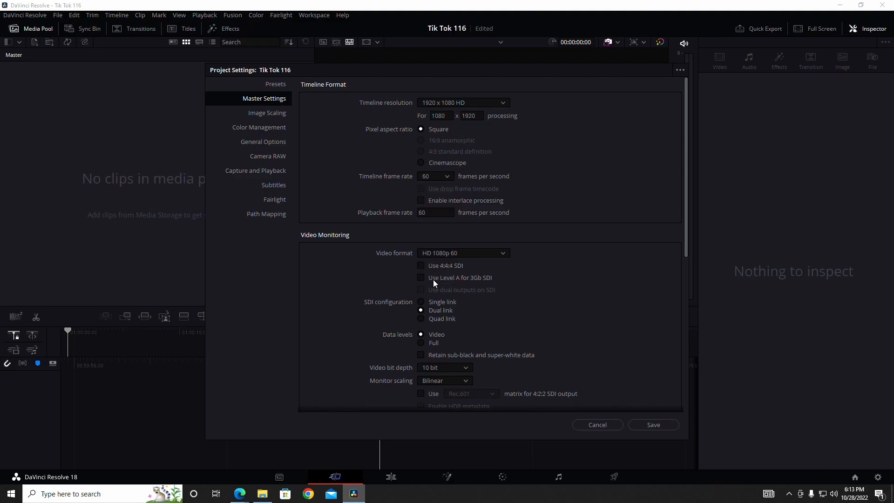
left_click(450, 177)
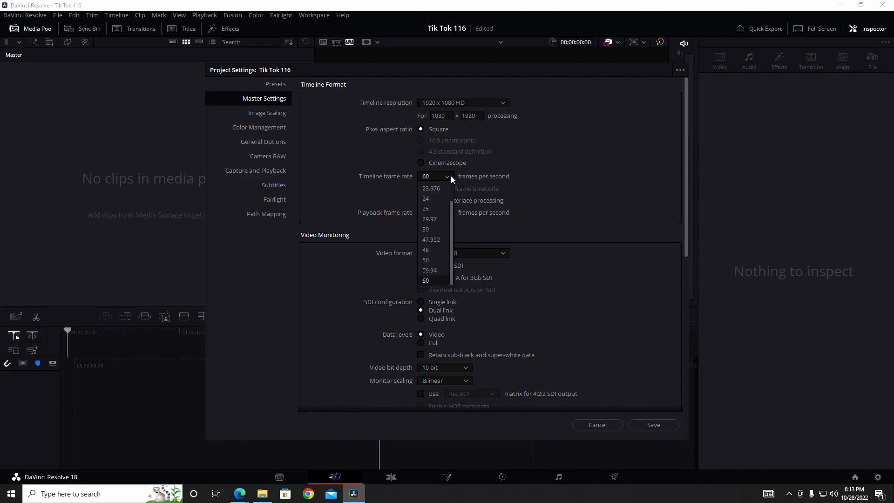
left_click(428, 280)
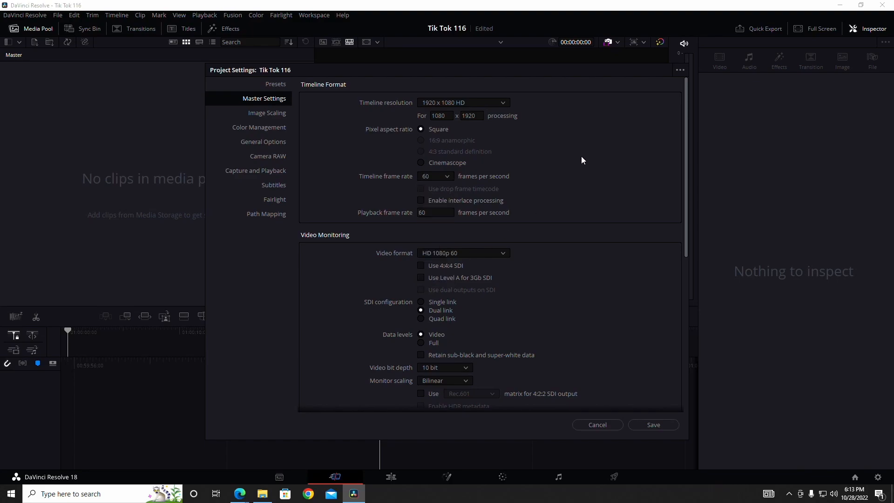
left_click(654, 425)
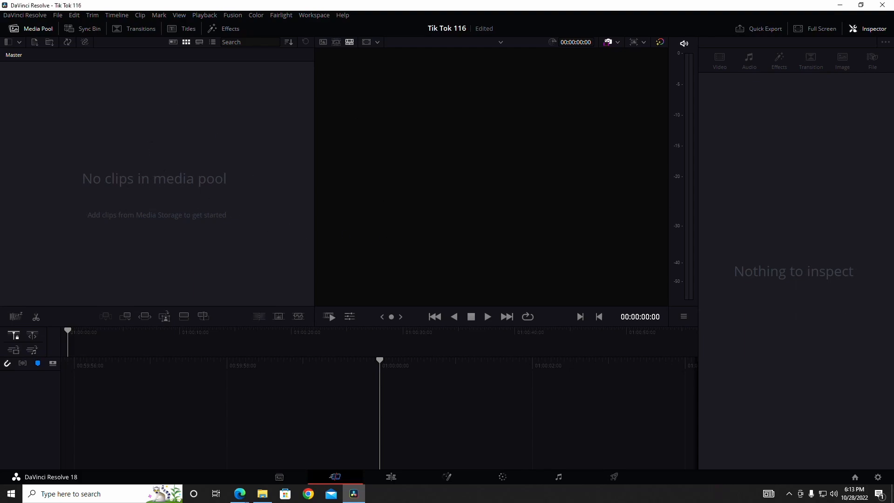
Import the Replay gameplay recording and stack two copies of it on separate tracks from the start of a new timeline
left_click_drag(577, 247, 105, 142)
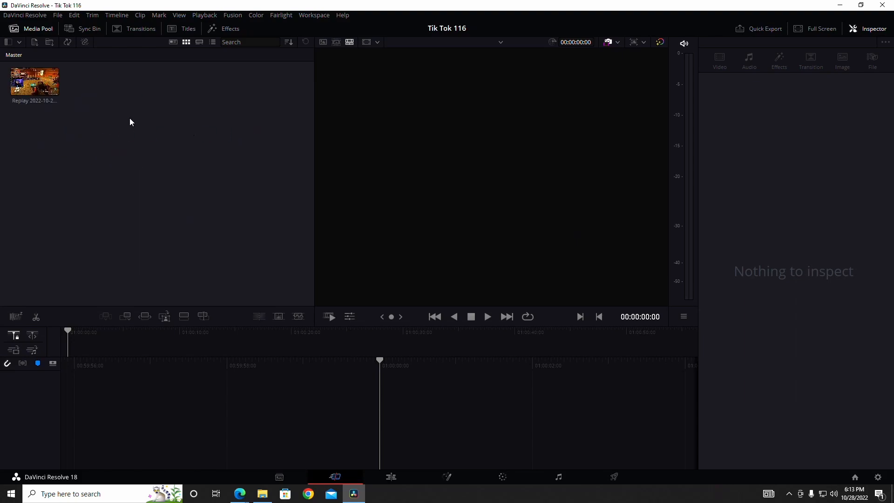
left_click(34, 89)
left_click_drag(33, 88, 413, 417)
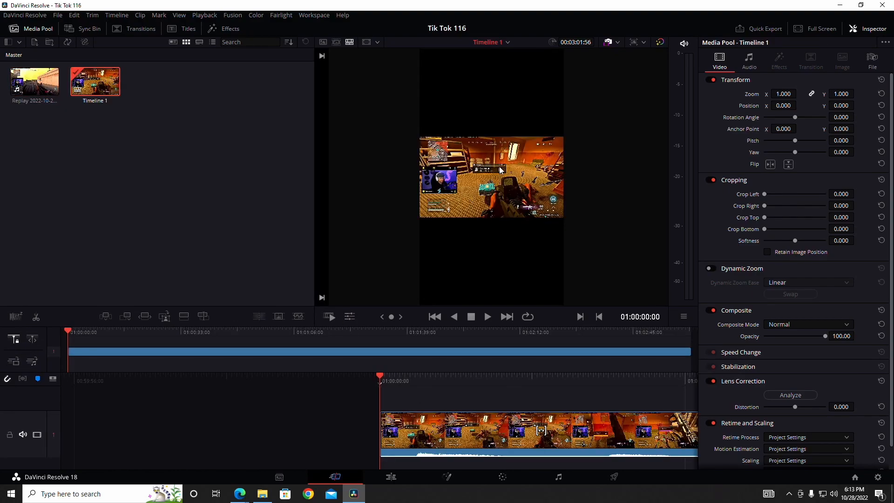
left_click(37, 89)
left_click_drag(36, 89, 379, 397)
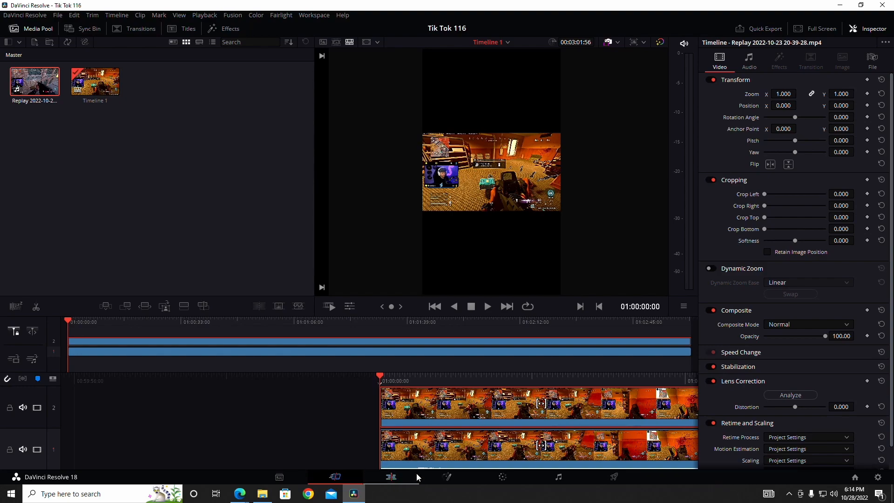
On the Edit page, delete the Audio 2 track and set the Audio 1 track volume to 10
left_click(391, 478)
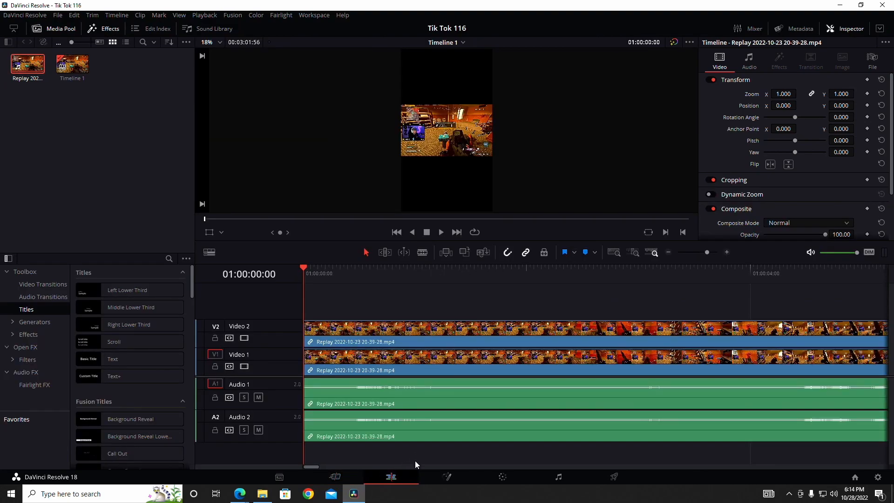
left_click(276, 414)
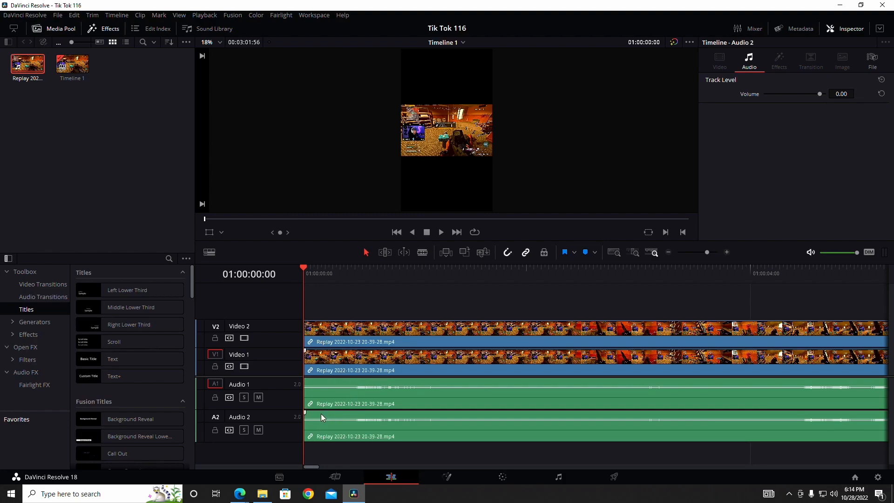
right_click(271, 415)
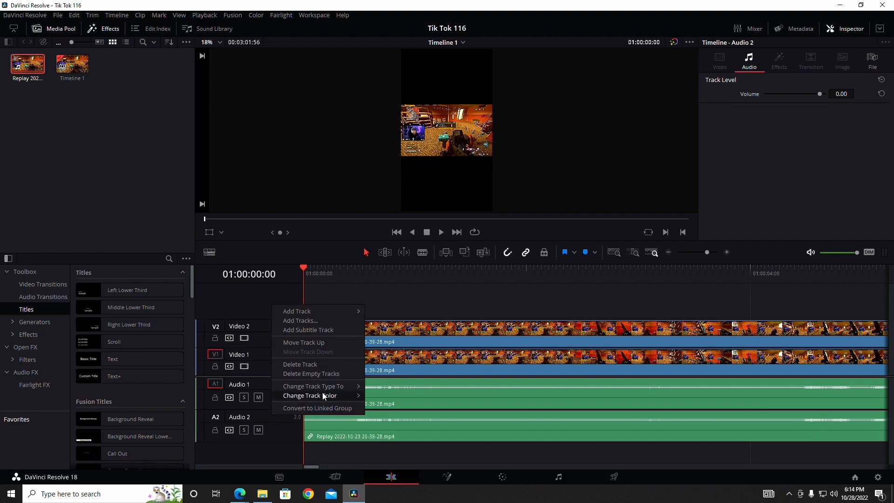
left_click(313, 365)
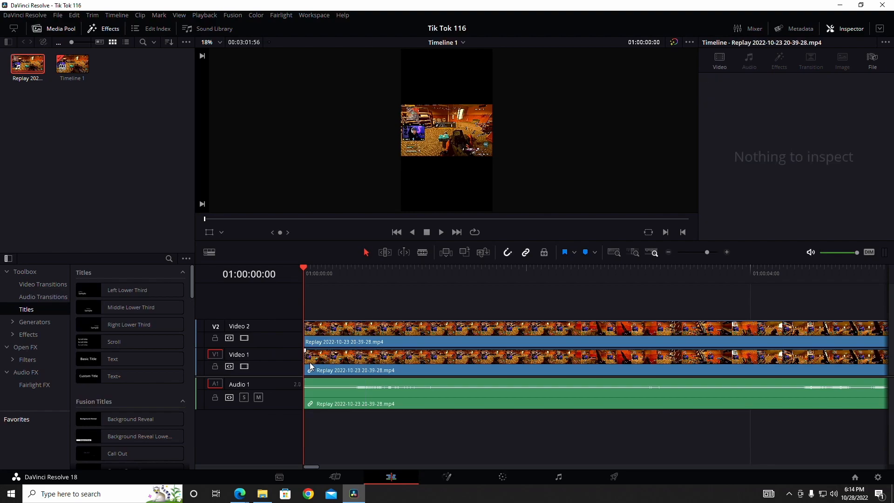
left_click(283, 386)
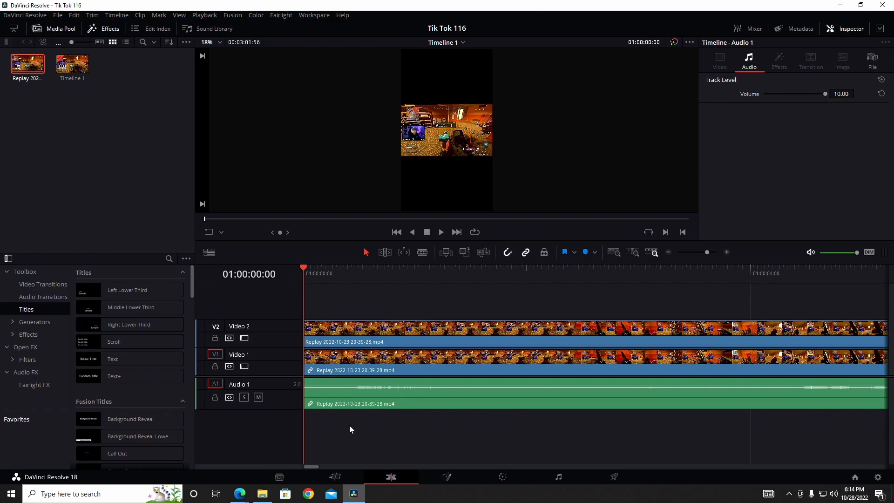
Set the X and Y zoom of the clip on Video 1 to 2.2
left_click(440, 360)
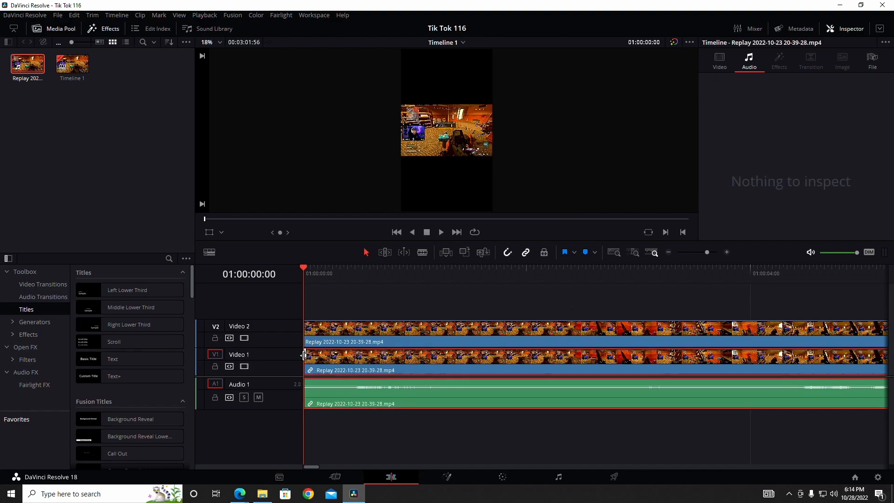
left_click(720, 60)
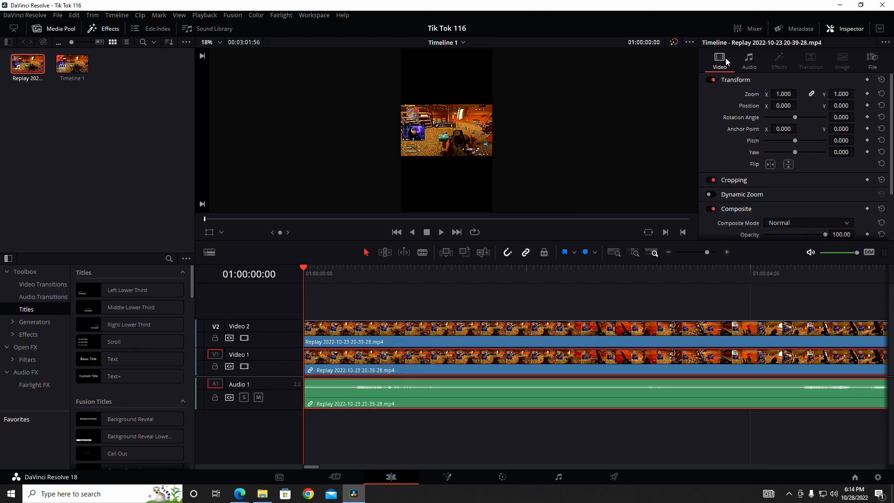
left_click(774, 95)
type("2.2")
key("Return")
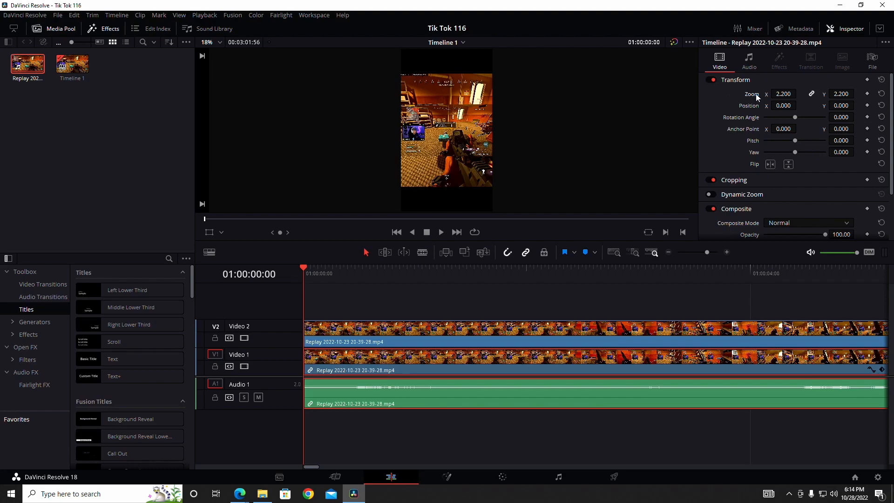
left_click(786, 94)
left_click(723, 104)
Set the X and Y zoom of the clip on Video 2 to 4.2 and save the project
left_click(475, 328)
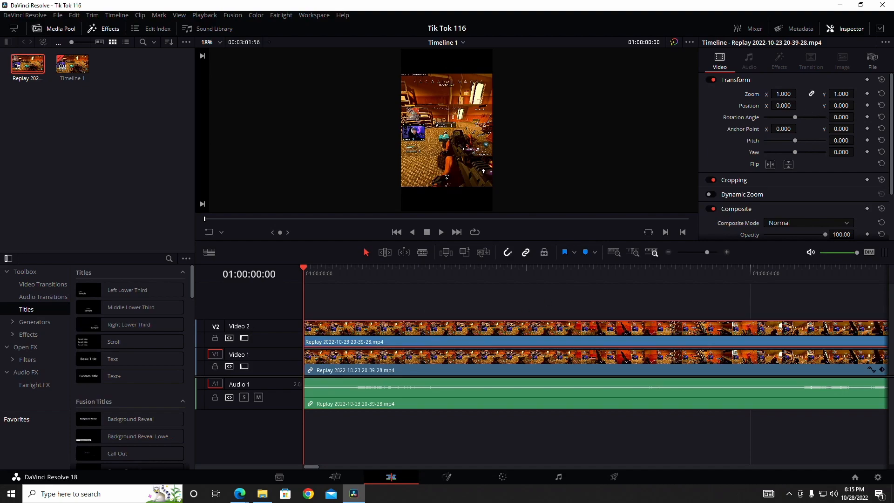
left_click(783, 93)
type("4.2")
key("Return")
key("ctrl+s")
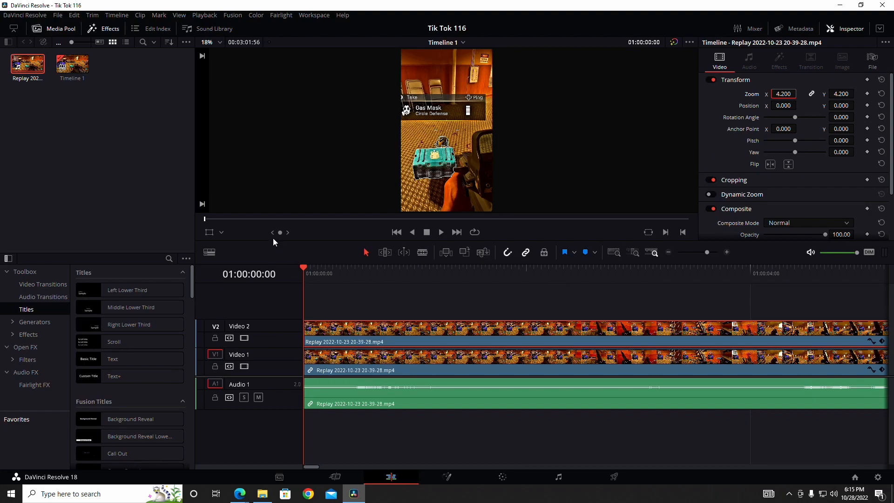
Scale the Video 2 clip to a zoom of about 3.317 with the viewer's Transform overlay
left_click(222, 233)
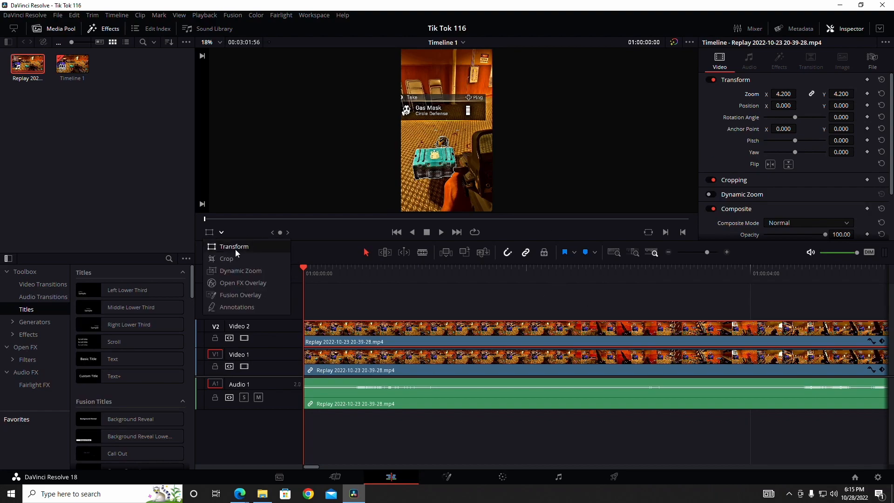
left_click(234, 247)
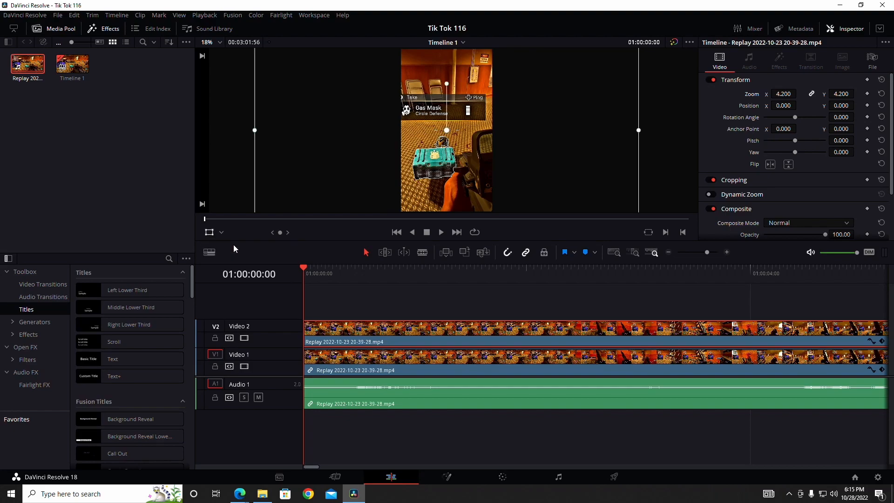
scroll(599, 112, "down", 3)
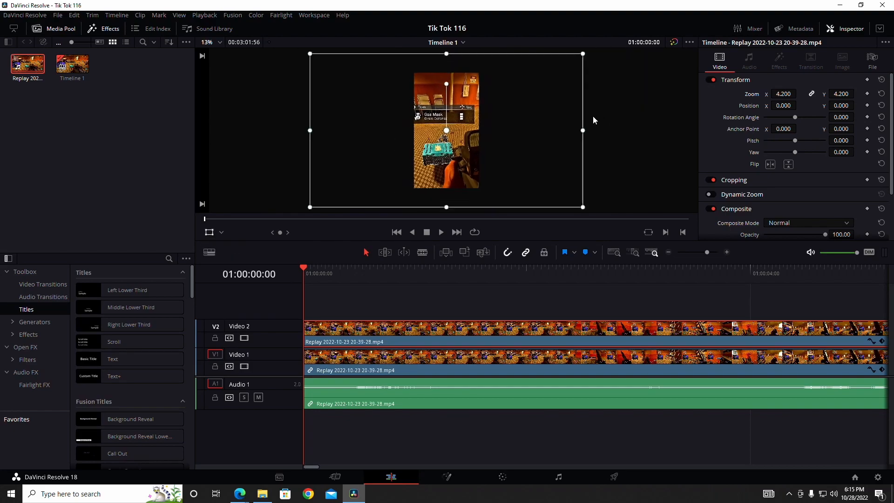
left_click_drag(573, 66, 556, 74)
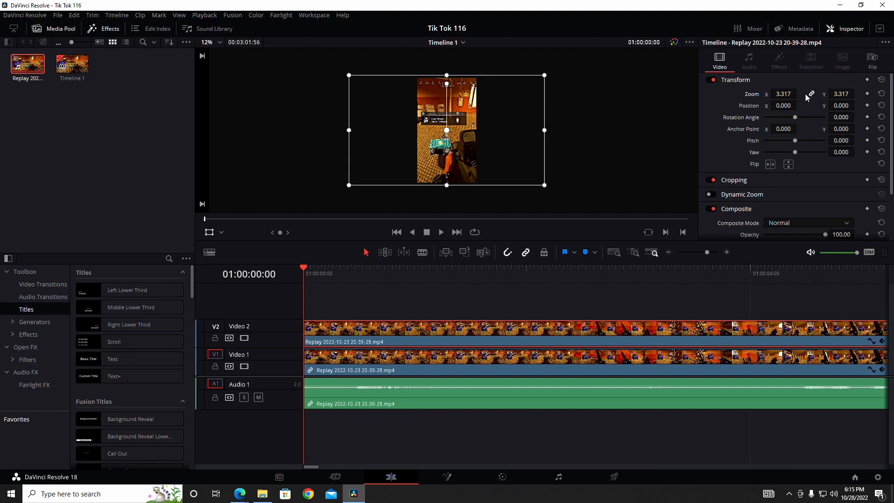
Set the Video 2 clip's zoom to 4.2, fit the preview to the viewer and turn off the Transform overlay
mouse_move(784, 94)
left_mouse_down()
mouse_move(820, 94)
mouse_move(764, 94)
mouse_move(773, 94)
left_mouse_up()
left_click(779, 94)
type("4.2")
key("Return")
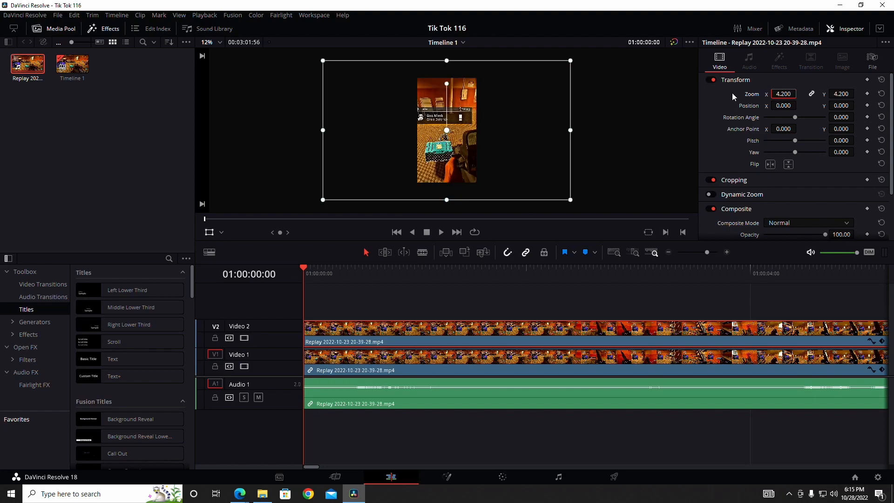
left_click(219, 44)
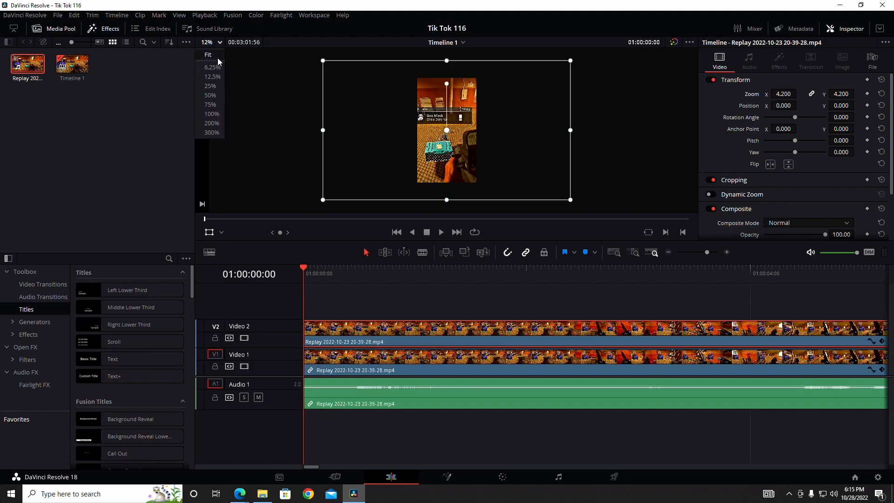
left_click(216, 68)
left_click(209, 232)
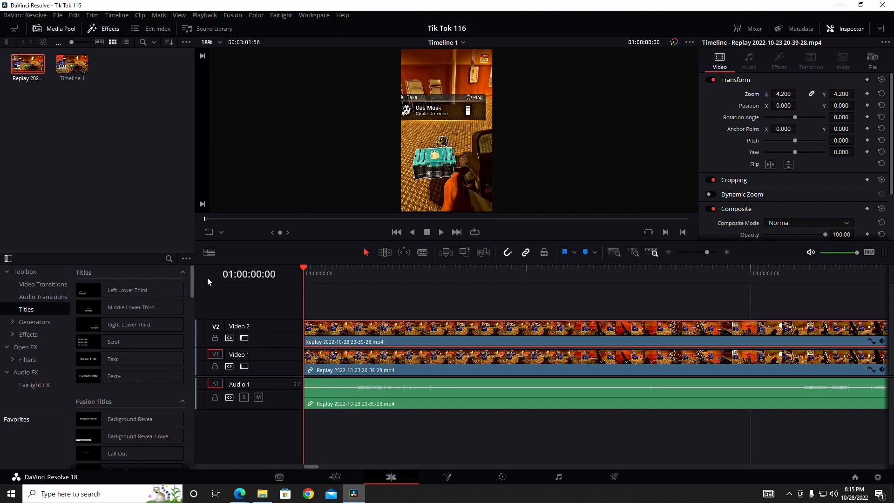
Open the Video 2 clip in the Fusion page and shift the MediaOut1 and MediaIn1 nodes rightward in the node graph
right_click(433, 332)
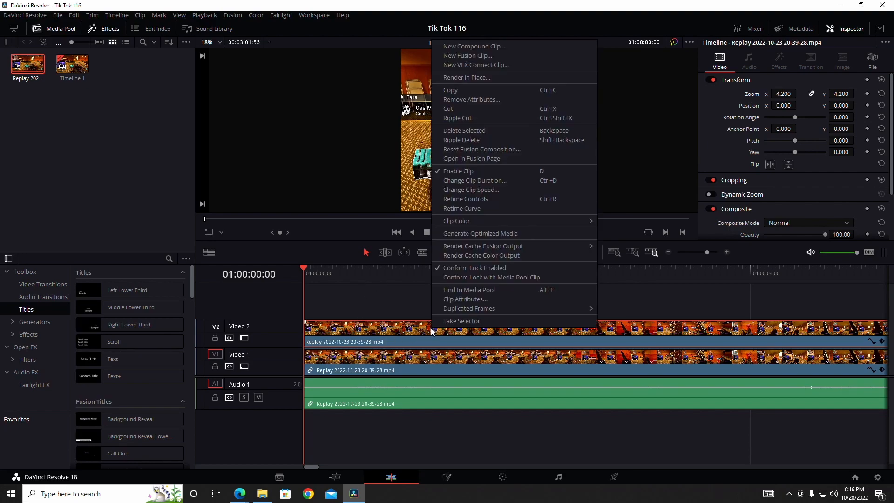
left_click(400, 308)
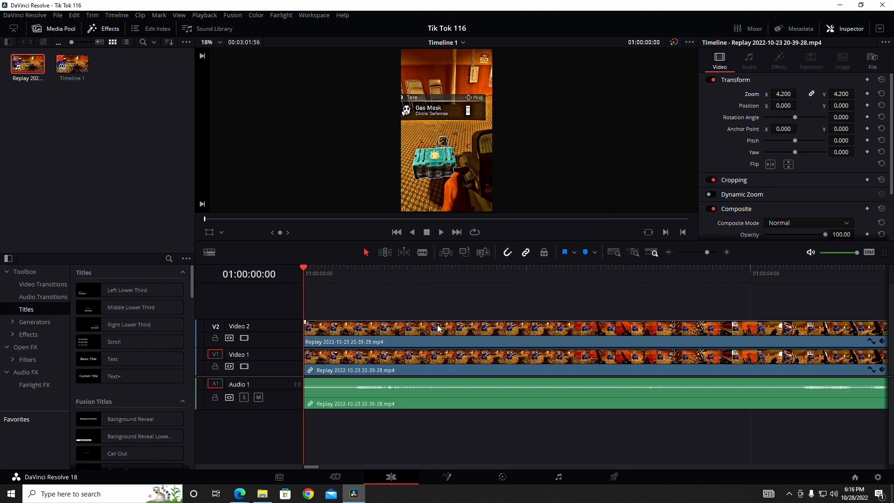
left_click(498, 333)
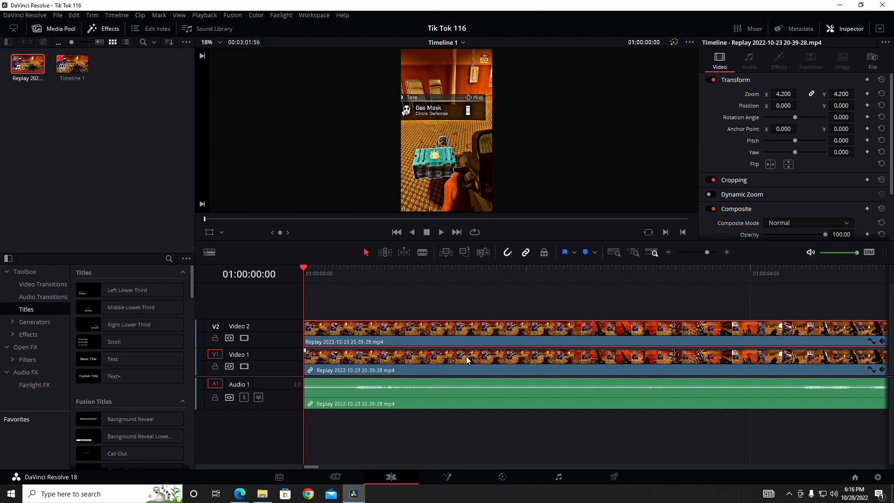
right_click(475, 330)
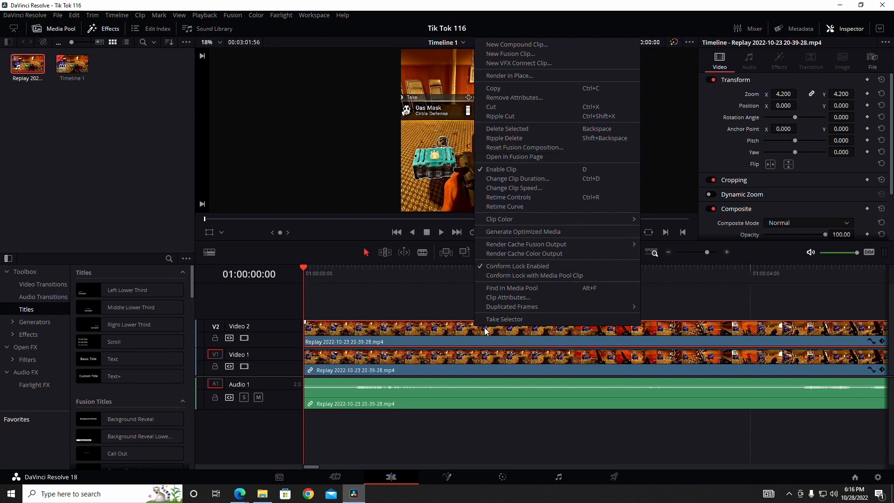
left_click(504, 157)
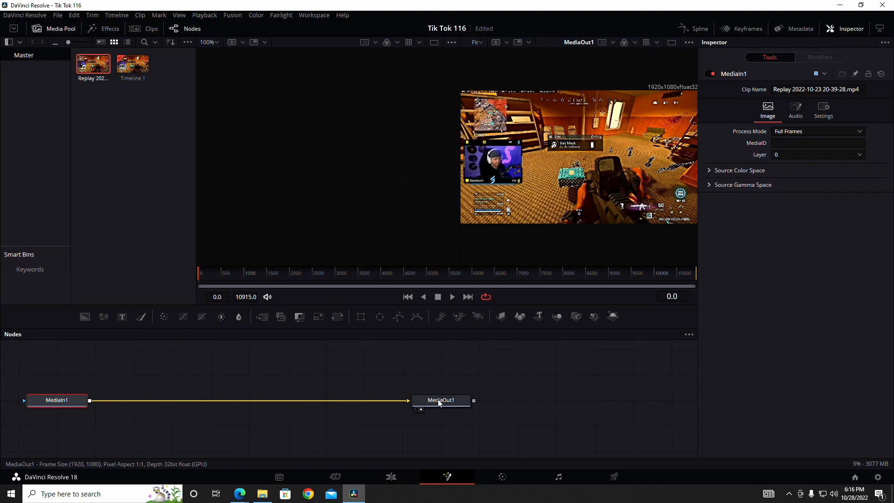
left_click_drag(439, 403, 594, 403)
left_click_drag(65, 408, 372, 408)
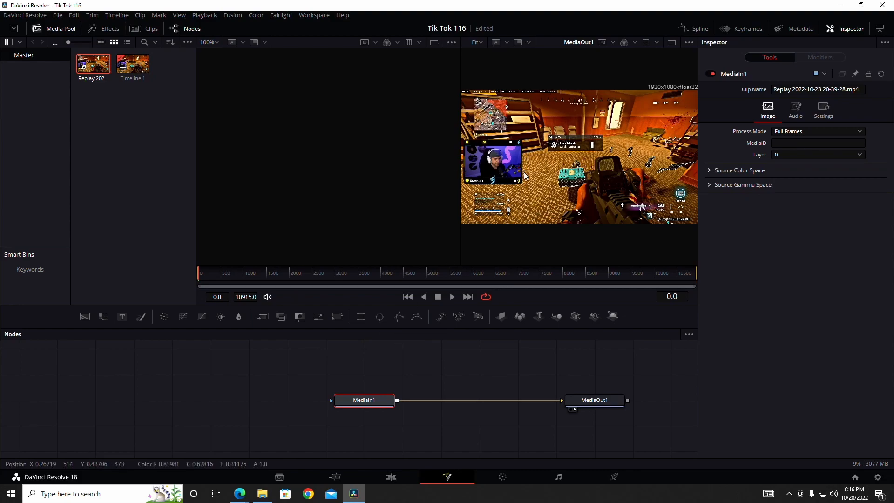
Mask MediaIn1 with a rectangle centred on the webcam at about X 0.139, Y 0.469, about 0.251 wide and 0.252 high
left_click(363, 318)
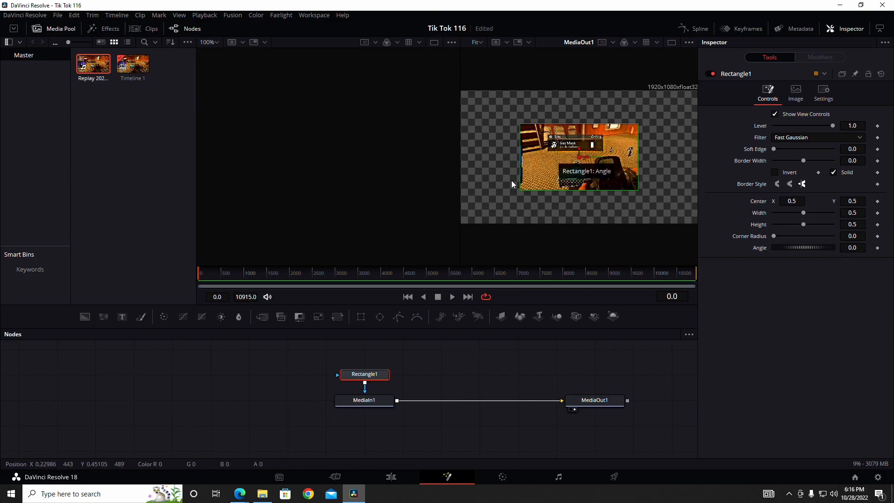
left_click_drag(580, 160, 496, 164)
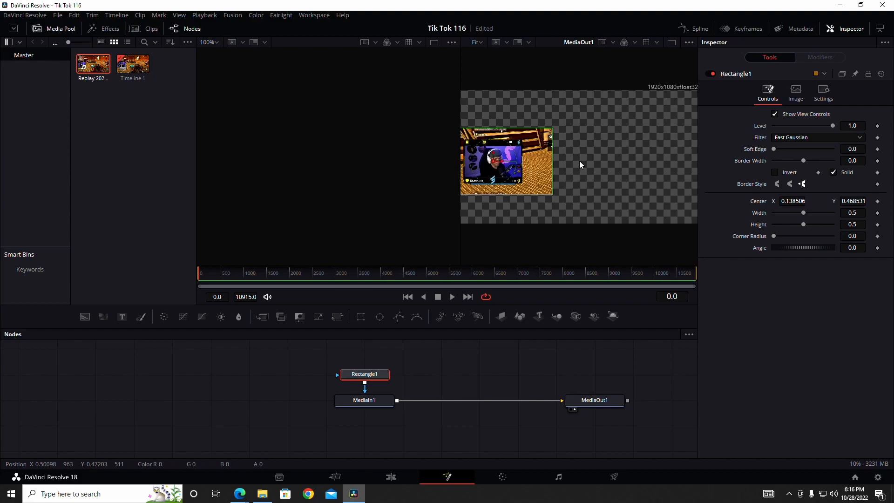
scroll(580, 160, "up", 2)
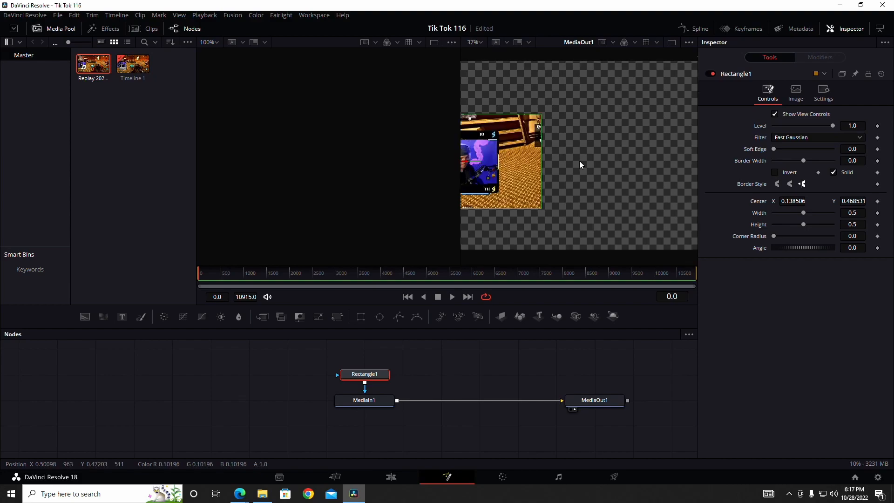
scroll(580, 162, "up", 1)
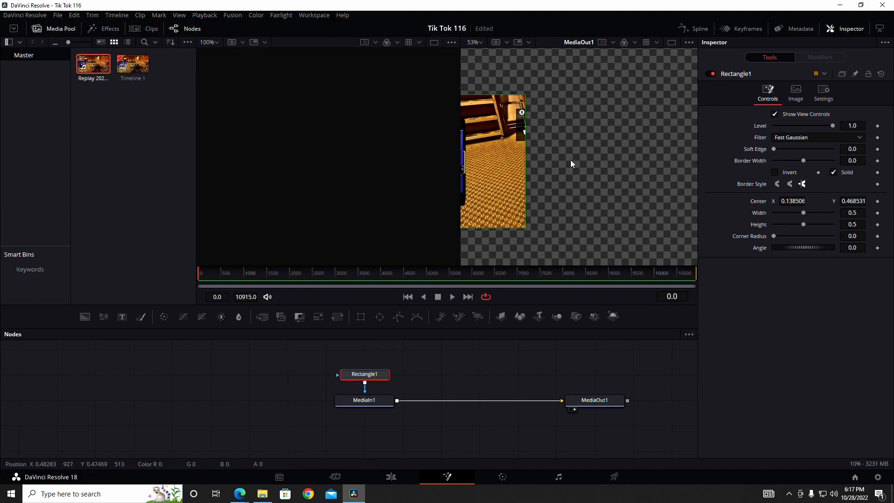
left_click_drag(554, 158, 704, 159)
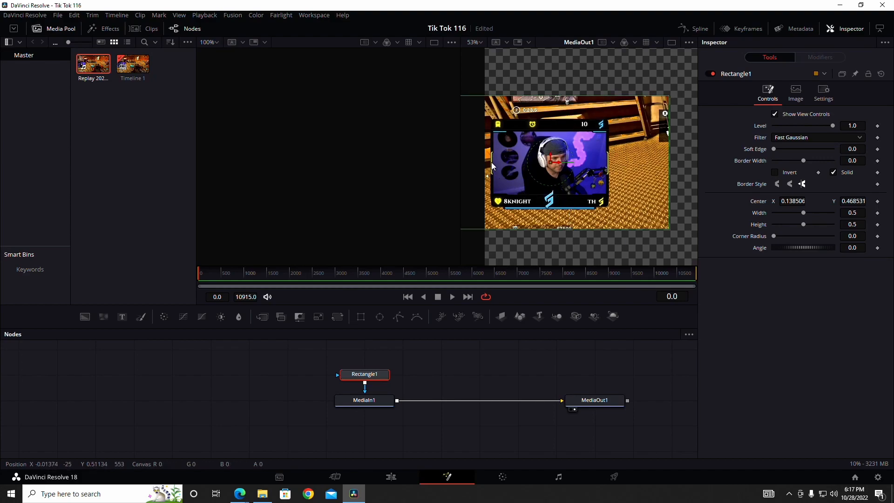
left_click_drag(553, 96, 553, 128)
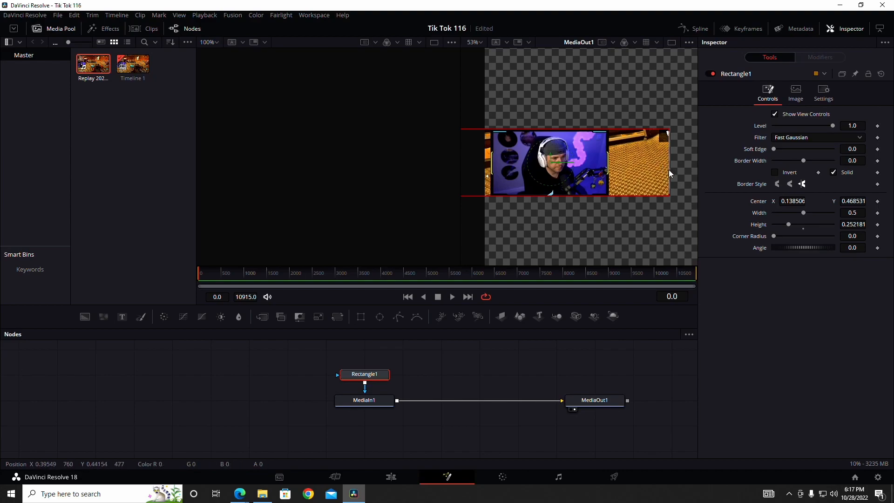
left_click_drag(669, 169, 609, 168)
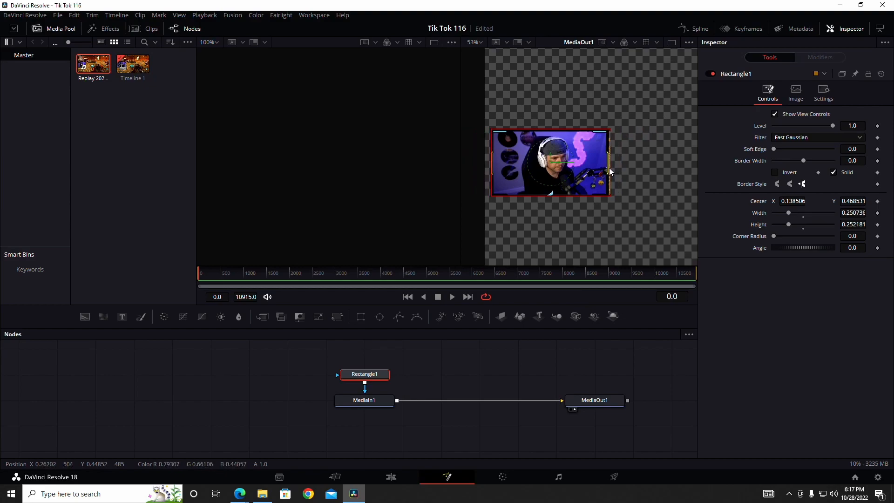
Fine-tune the rectangle mask to centre X about 0.137, Y about 0.467, width about 0.243 and height about 0.245, saving the project
left_click(550, 163)
left_click_drag(550, 163, 551, 166)
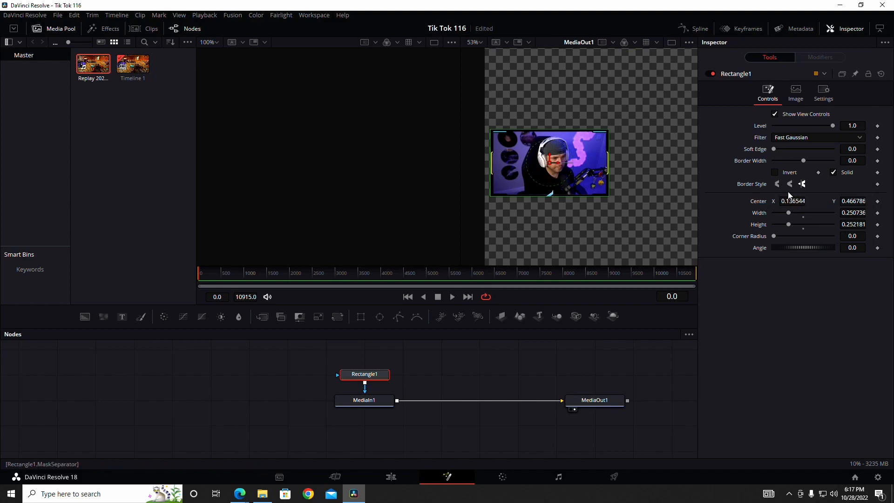
key("ctrl+s")
left_click_drag(609, 163, 607, 163)
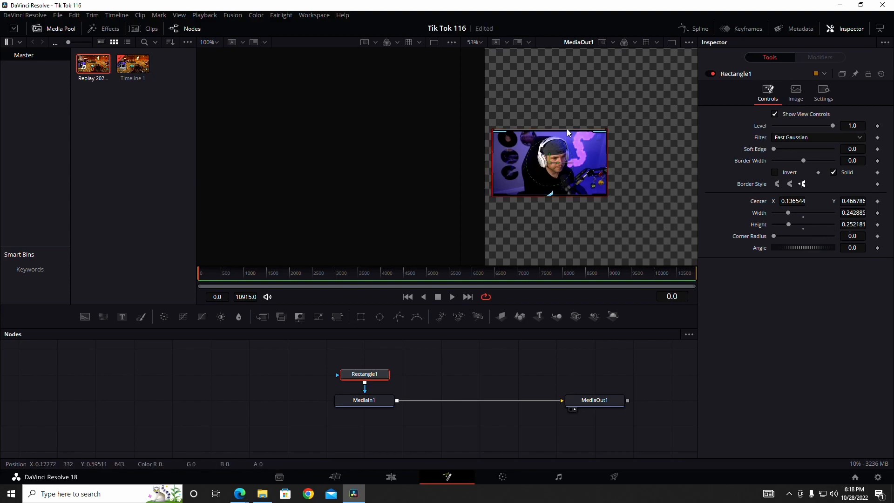
left_click_drag(567, 128, 566, 129)
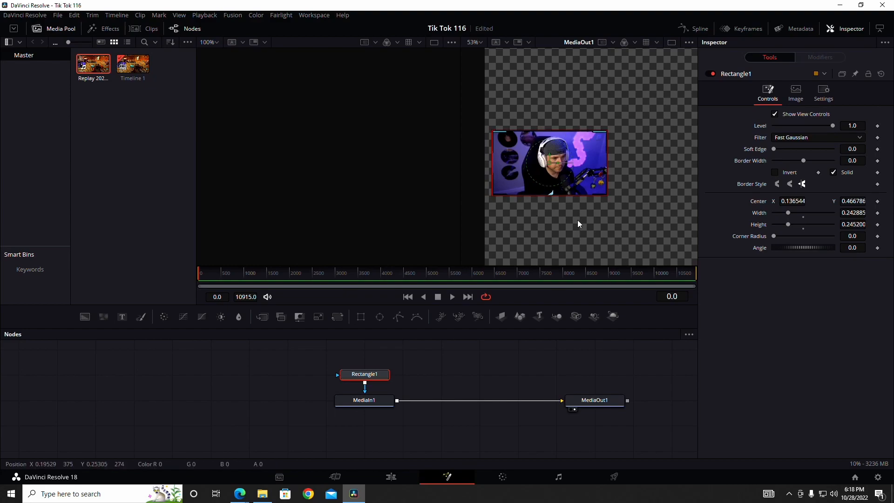
left_click(365, 400)
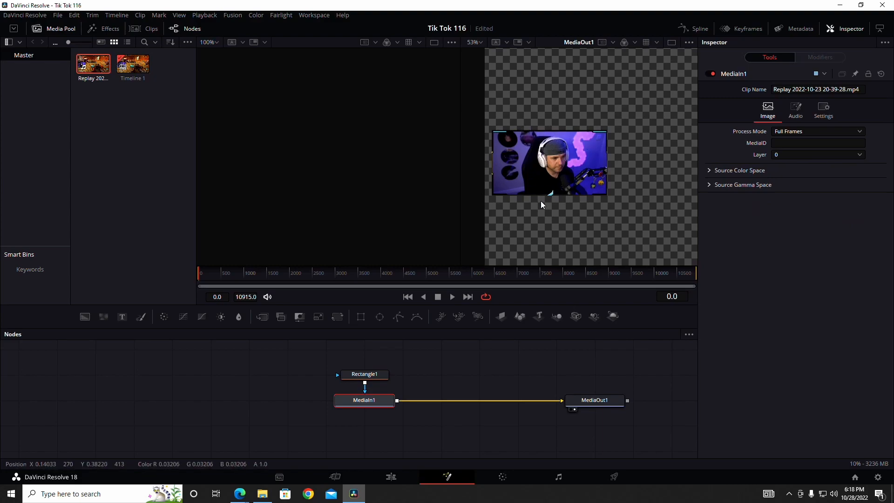
left_click(364, 377)
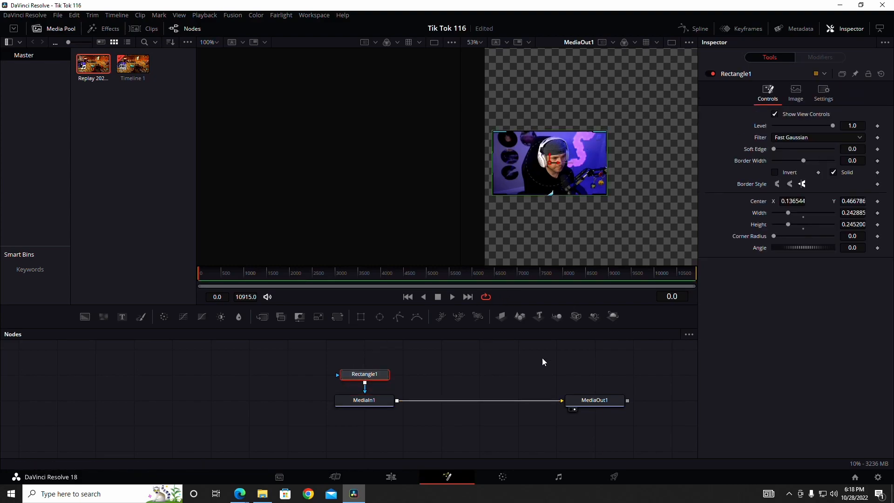
Return to the Edit page, set the Video 2 clip's X position to 1650 and enlarge the viewer area
left_click(392, 478)
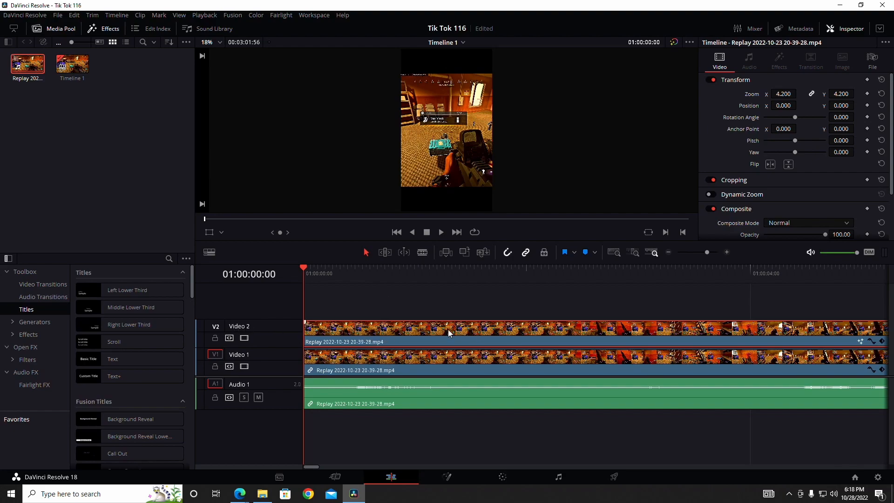
left_click_drag(792, 105, 798, 105)
left_click_drag(438, 245, 438, 321)
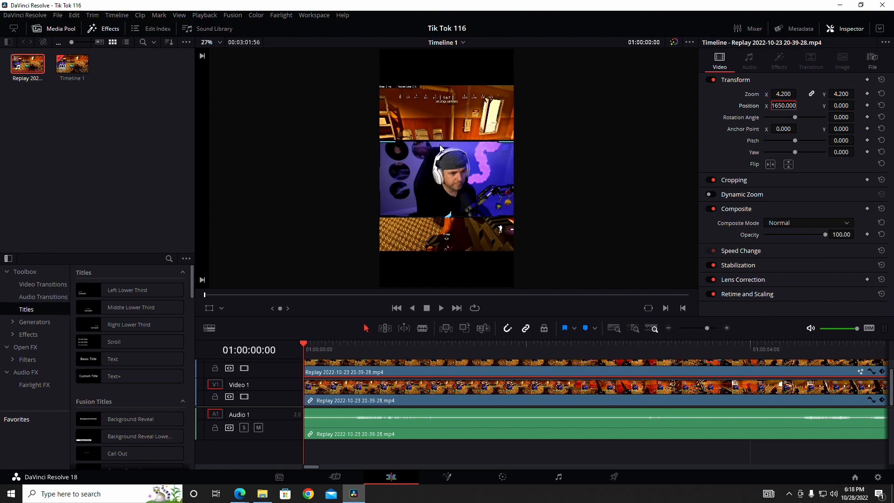
Set the Video 2 clip's Y position to 2336 to place the webcam at the top of the vertical frame
scroll(454, 144, "up", 1)
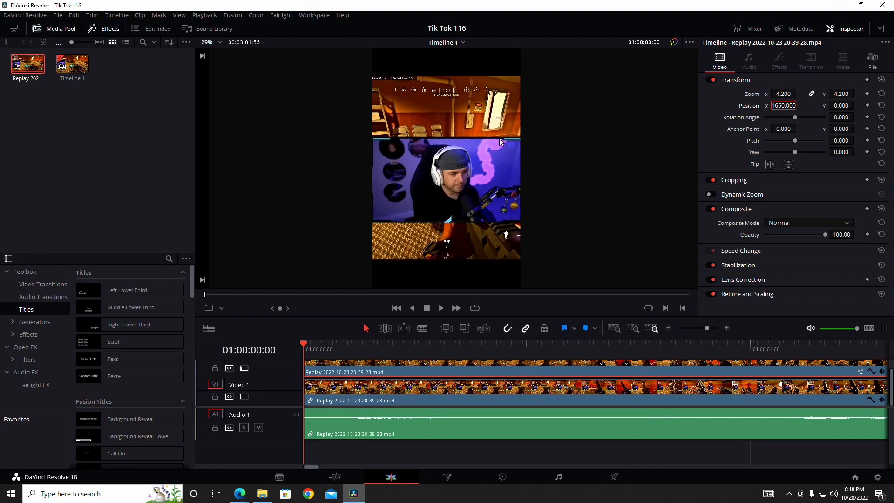
scroll(452, 134, "up", 2)
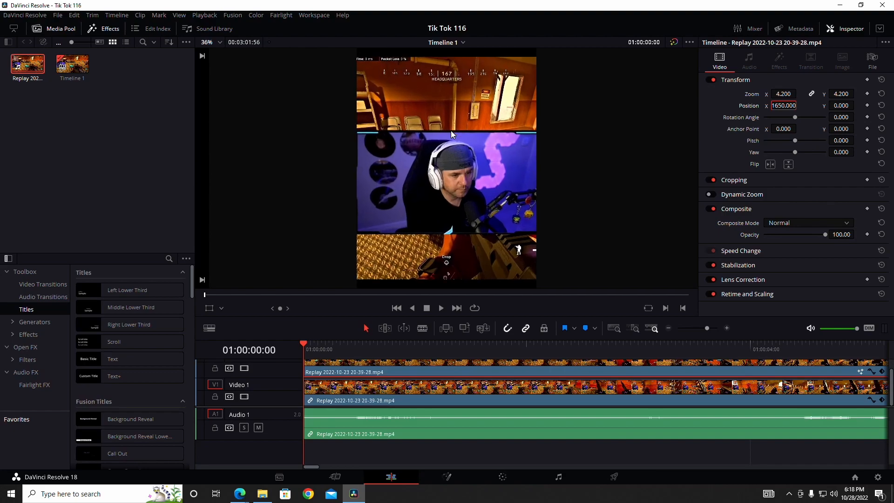
left_click_drag(450, 100, 449, 187)
scroll(449, 187, "up", 1)
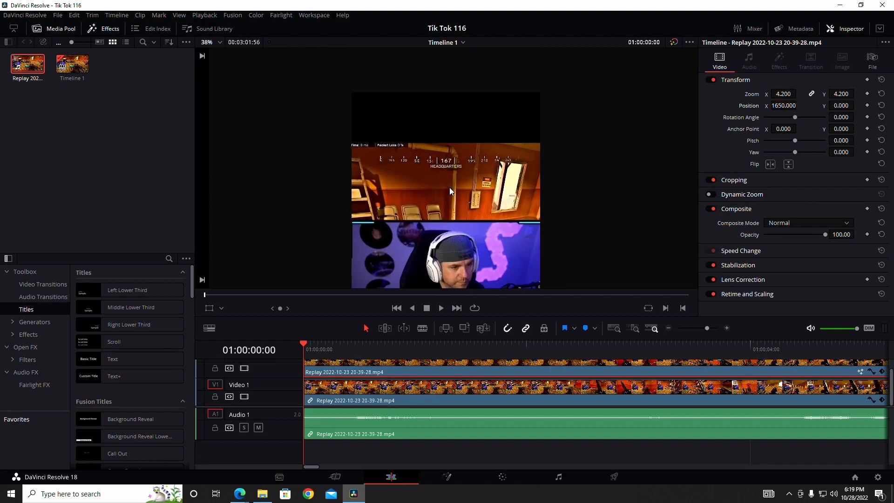
scroll(448, 179, "down", 1)
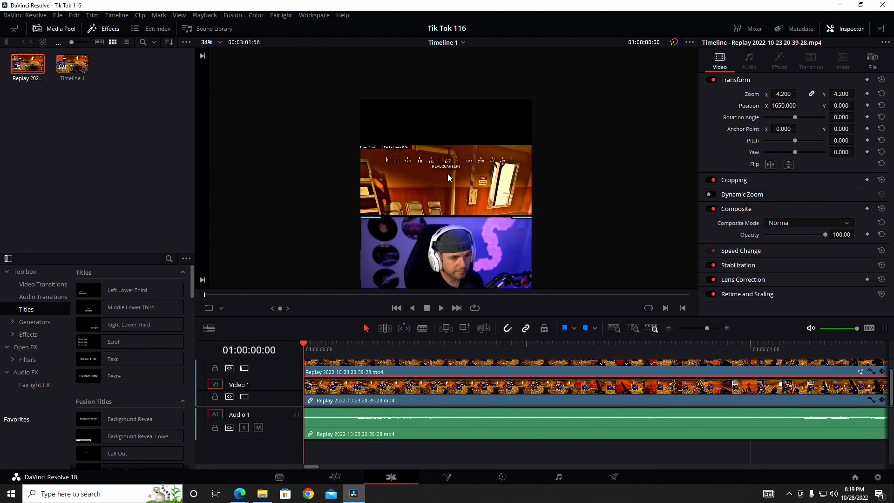
left_click_drag(485, 184, 495, 158)
scroll(470, 158, "down", 2)
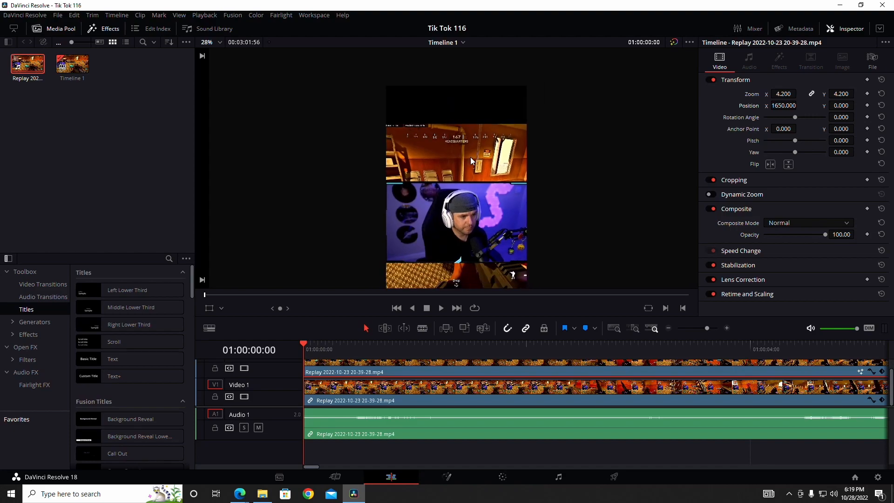
scroll(470, 157, "up", 3)
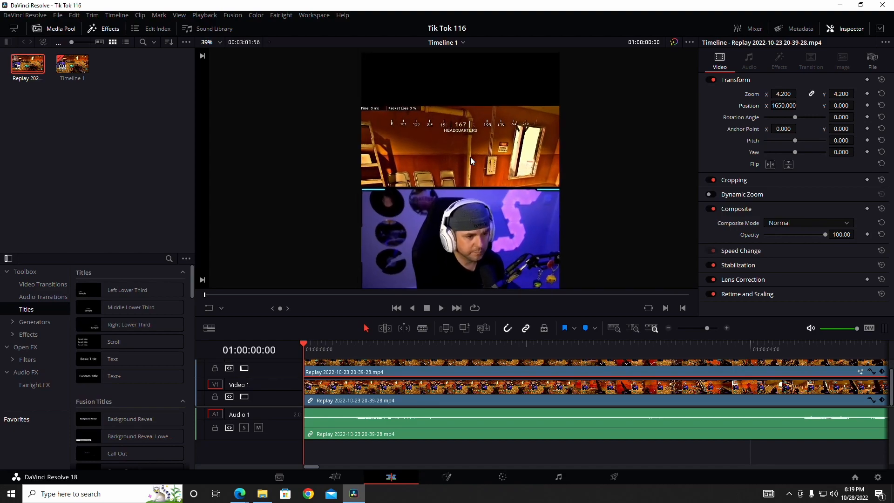
scroll(469, 143, "down", 3)
scroll(468, 142, "up", 1)
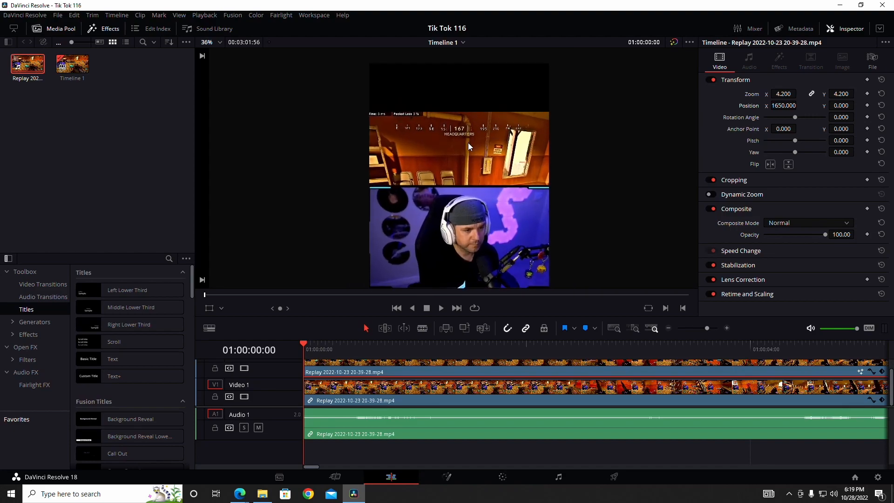
left_click_drag(468, 143, 469, 155)
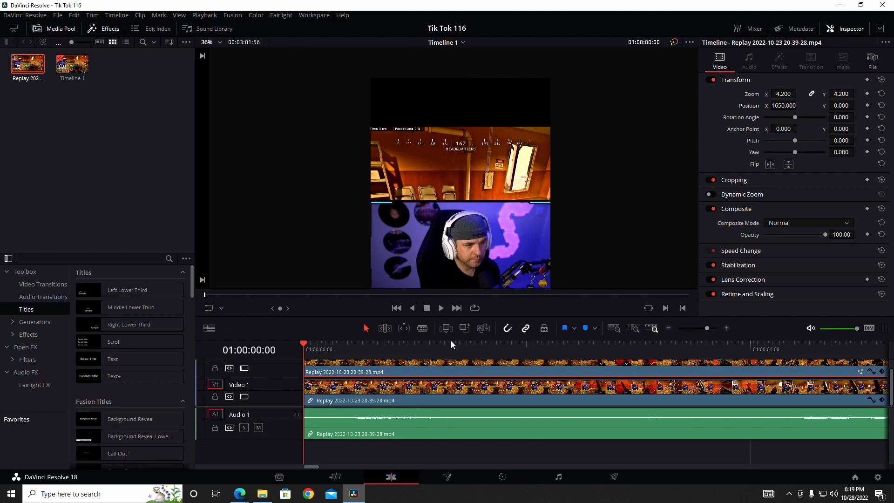
scroll(438, 369, "up", 1)
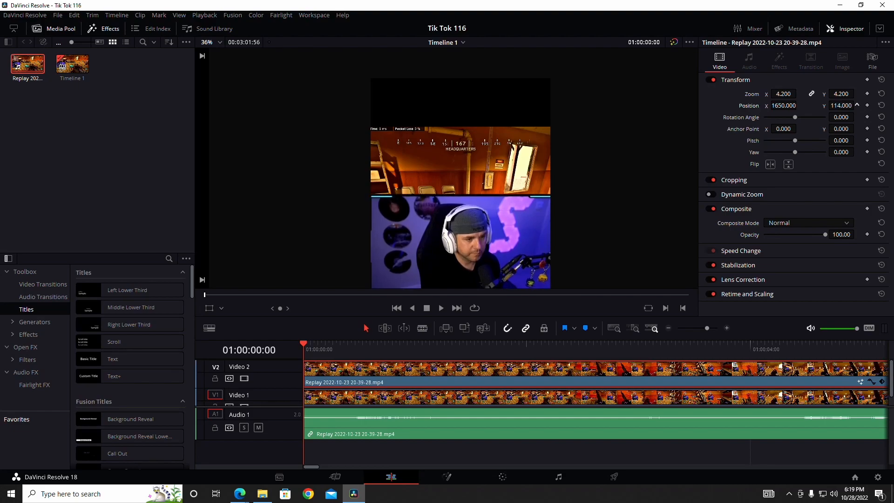
left_click_drag(841, 105, 857, 105)
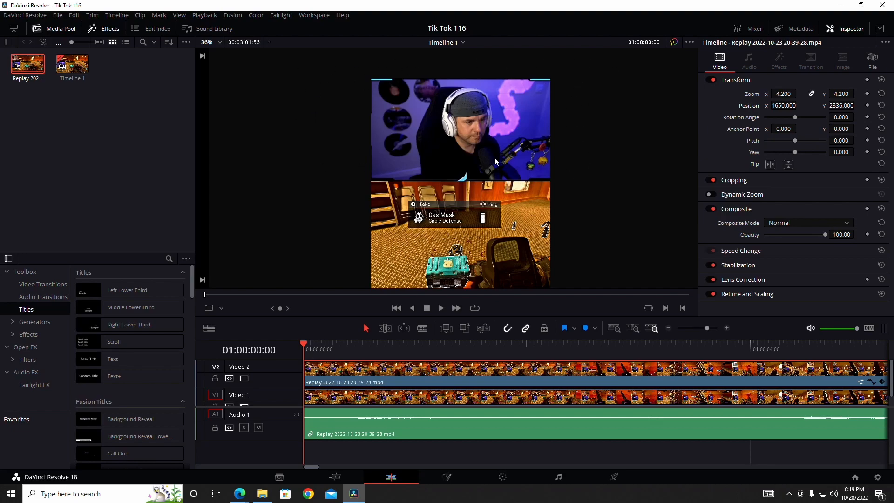
Select the gameplay clip on Video 1 and set its Y position to -917 to fill the frame below the webcam
scroll(496, 178, "down", 5)
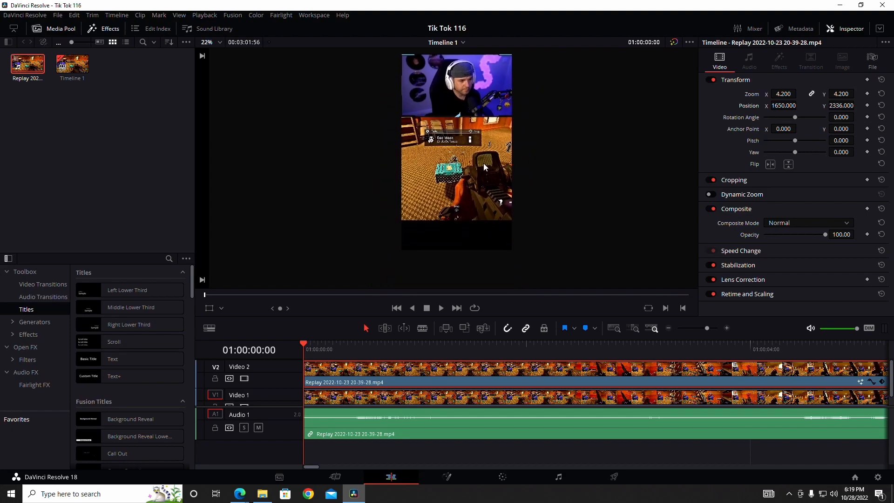
scroll(486, 159, "up", 3)
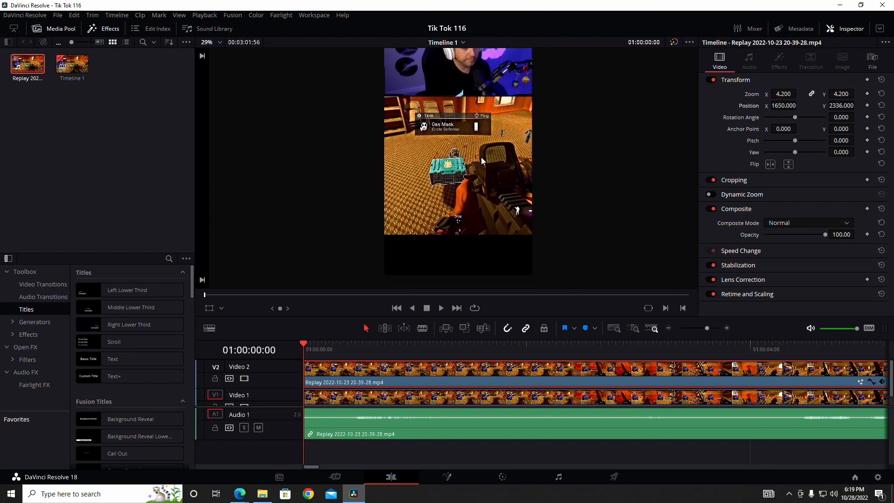
scroll(292, 391, "down", 1)
left_click(377, 391)
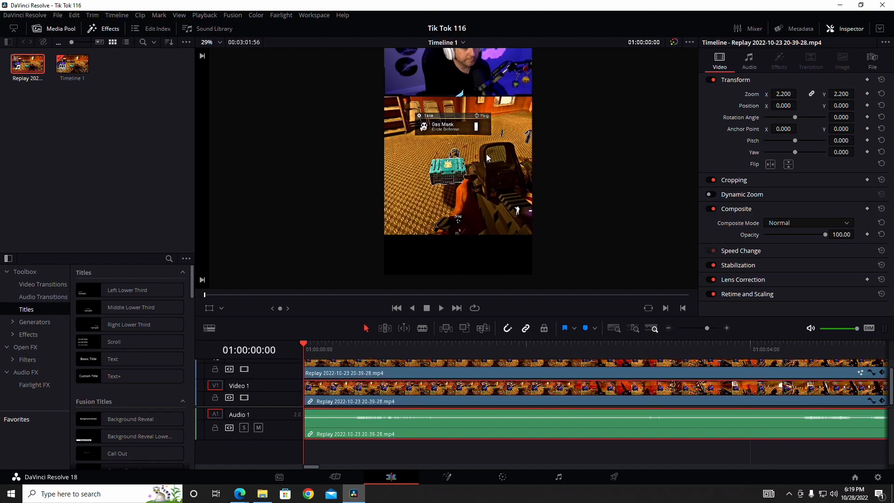
scroll(548, 166, "up", 2)
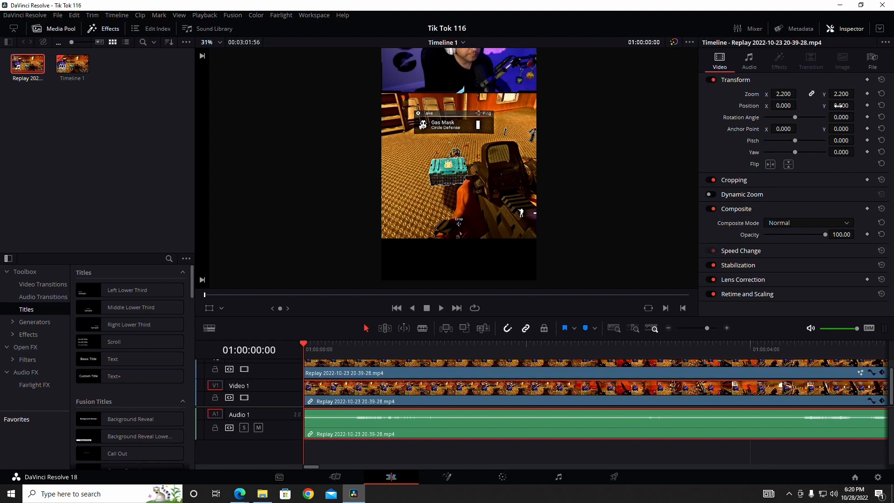
left_click_drag(841, 105, 602, 105)
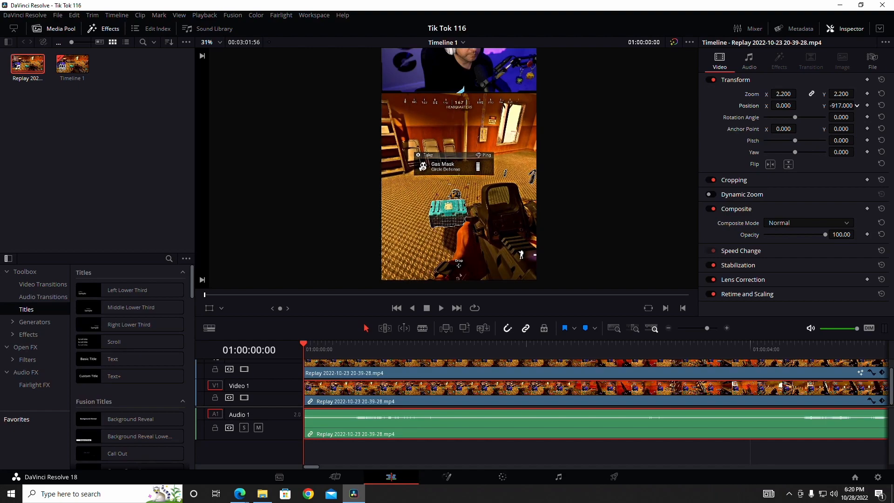
scroll(454, 140, "up", 2)
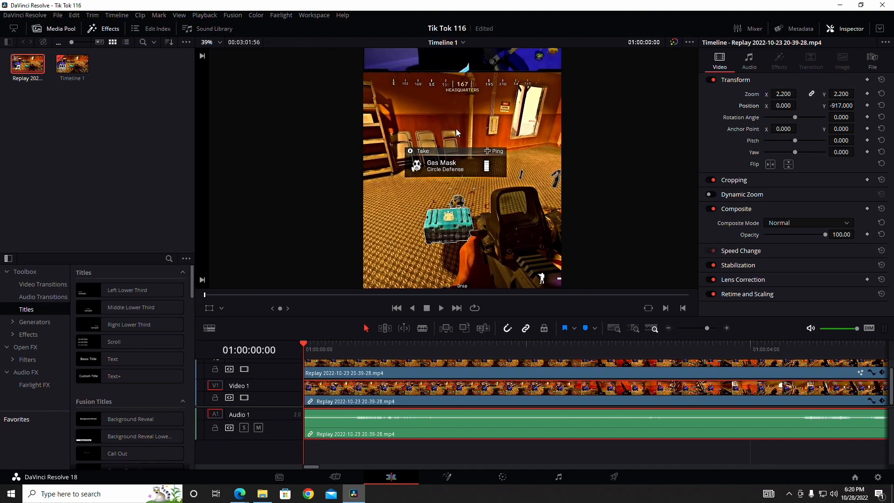
left_click_drag(457, 129, 455, 184)
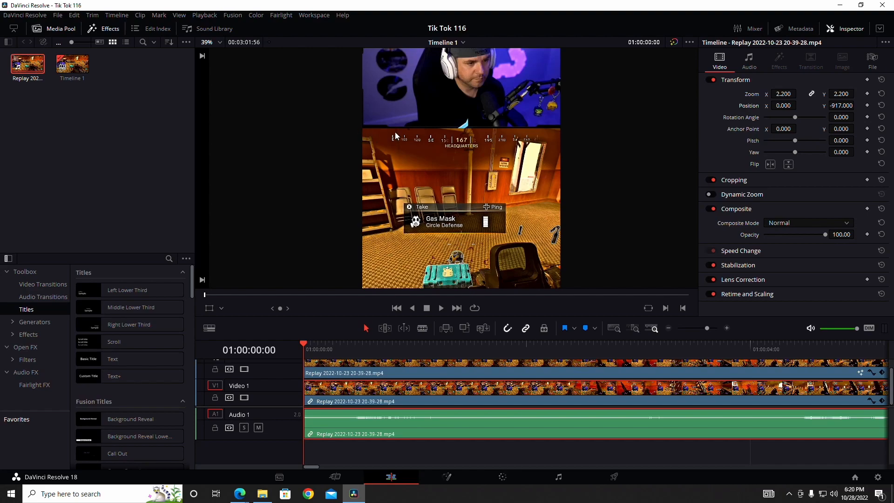
scroll(474, 169, "down", 2)
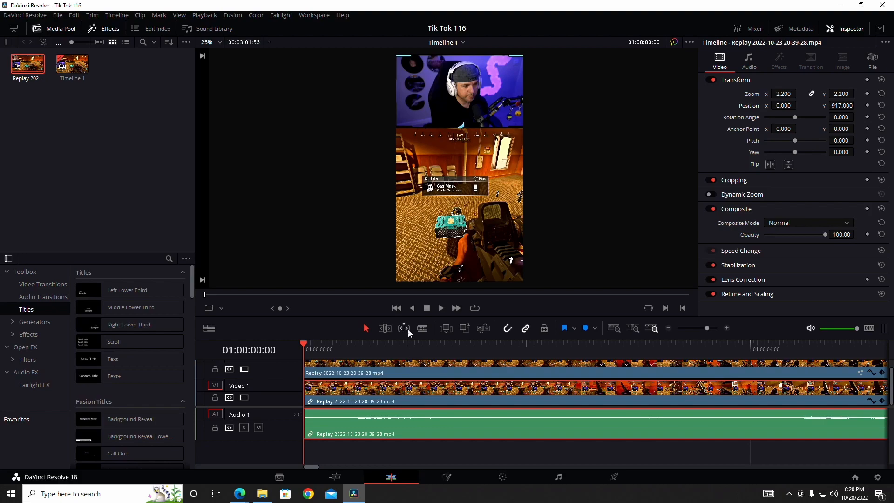
scroll(371, 404, "up", 1)
scroll(371, 403, "down", 1)
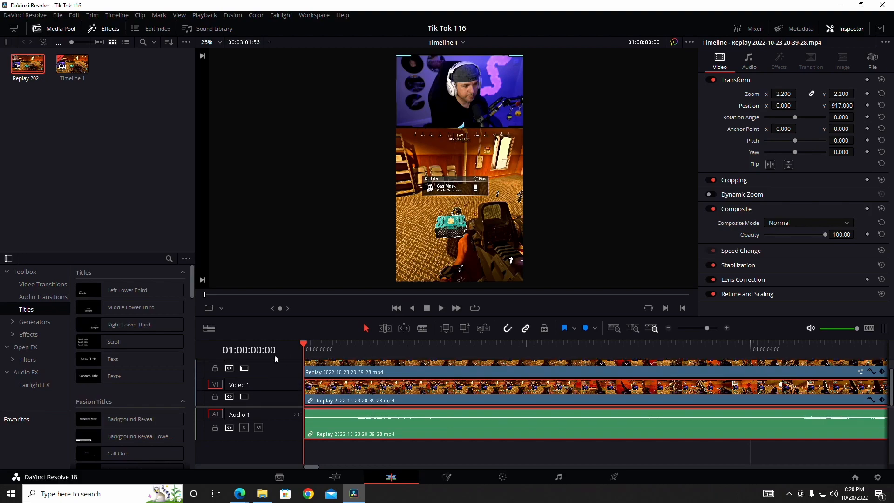